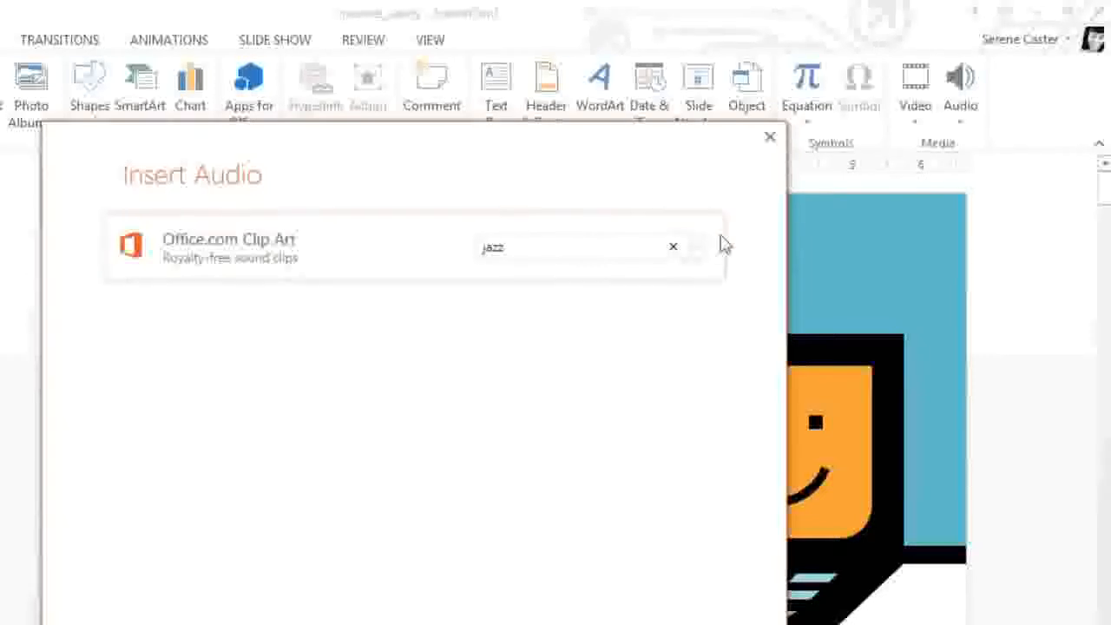
Step: Search Office.com Clip Art audio for "jazz" and insert the My Secret Weapon clip on the title slide
{"action": "left_click", "coordinate": [698, 247]}
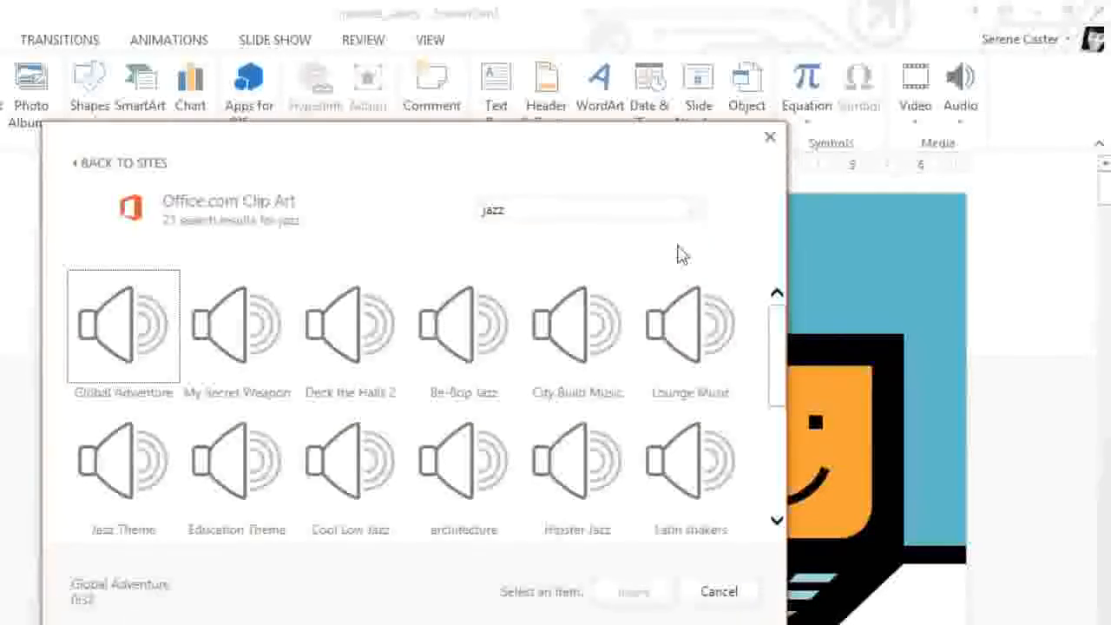
{"action": "left_click", "coordinate": [251, 309]}
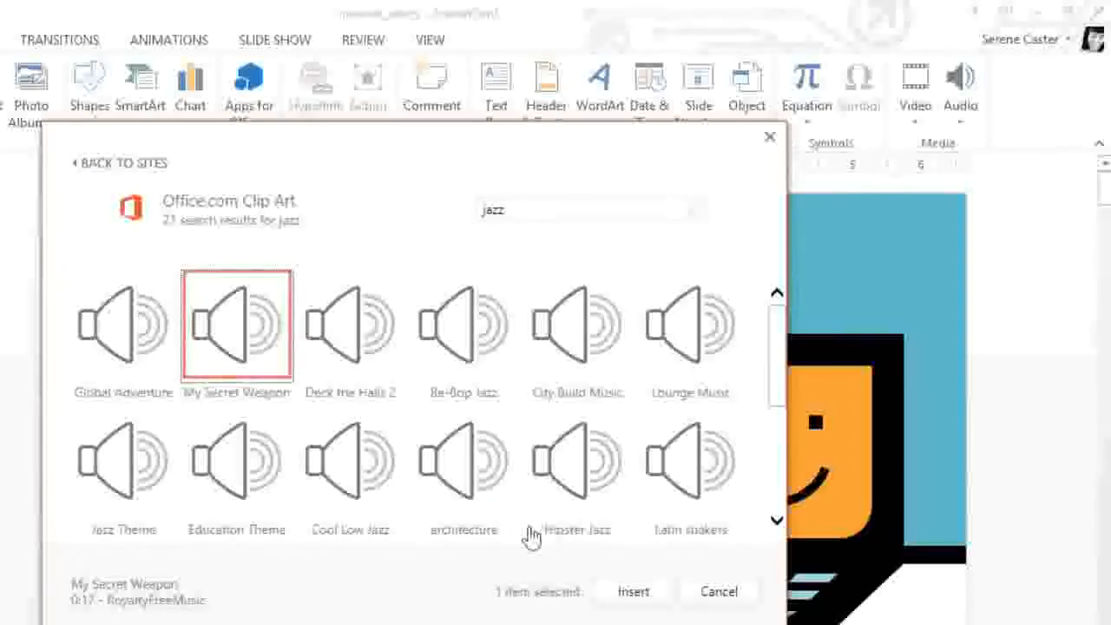
{"action": "left_click", "coordinate": [622, 591]}
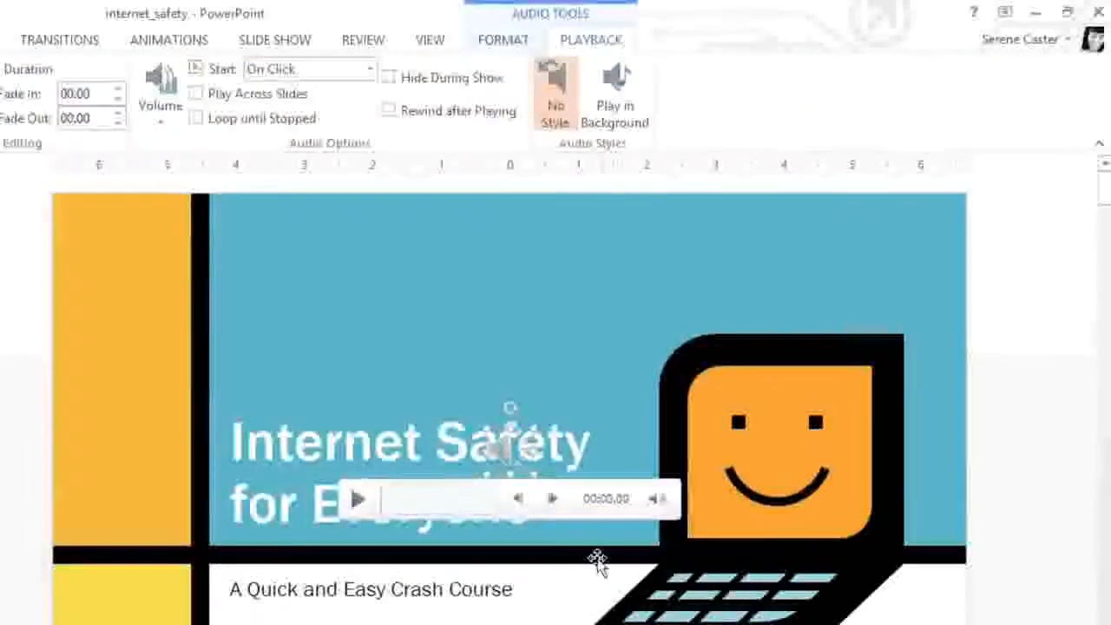
Step: Move the audio icon above the "Internet Safety for Everyone" title and play the clip as a preview
{"action": "left_click_drag", "start_coordinate": [525, 469], "coordinate": [249, 369]}
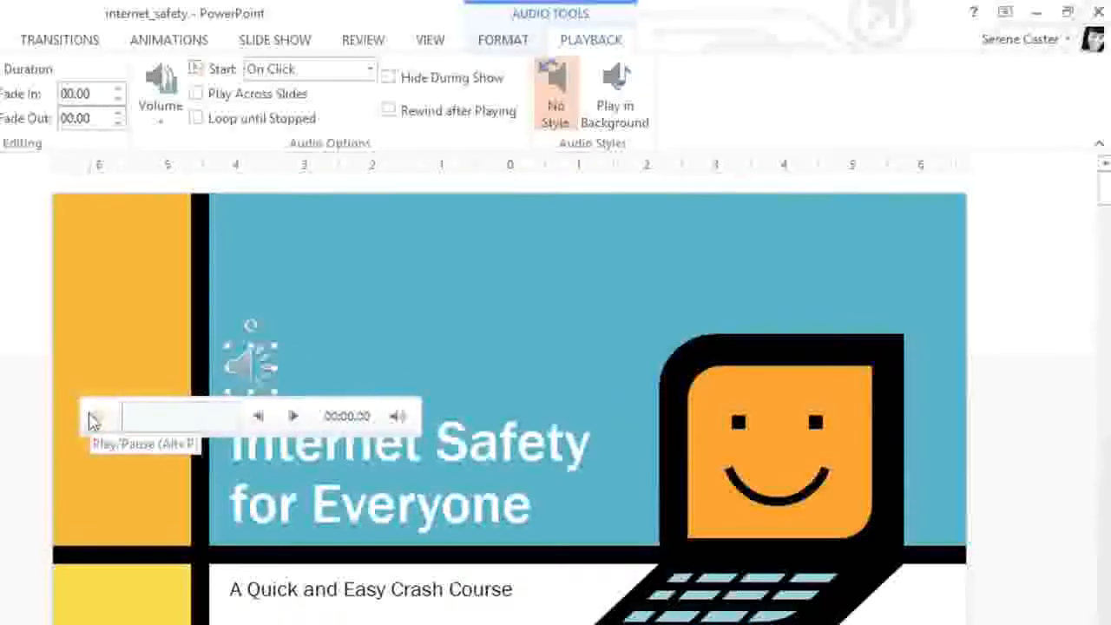
{"action": "left_click", "coordinate": [95, 419]}
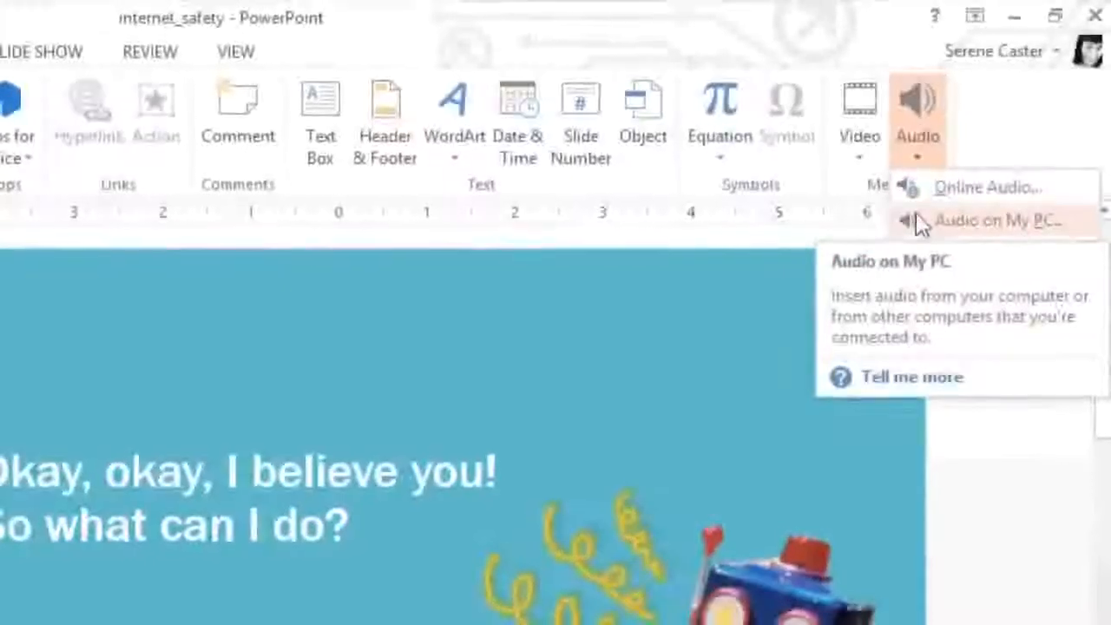
Step: Insert the boing audio file from the computer's Desktop on the "Okay, okay, I believe you!" slide
{"action": "left_click", "coordinate": [923, 219]}
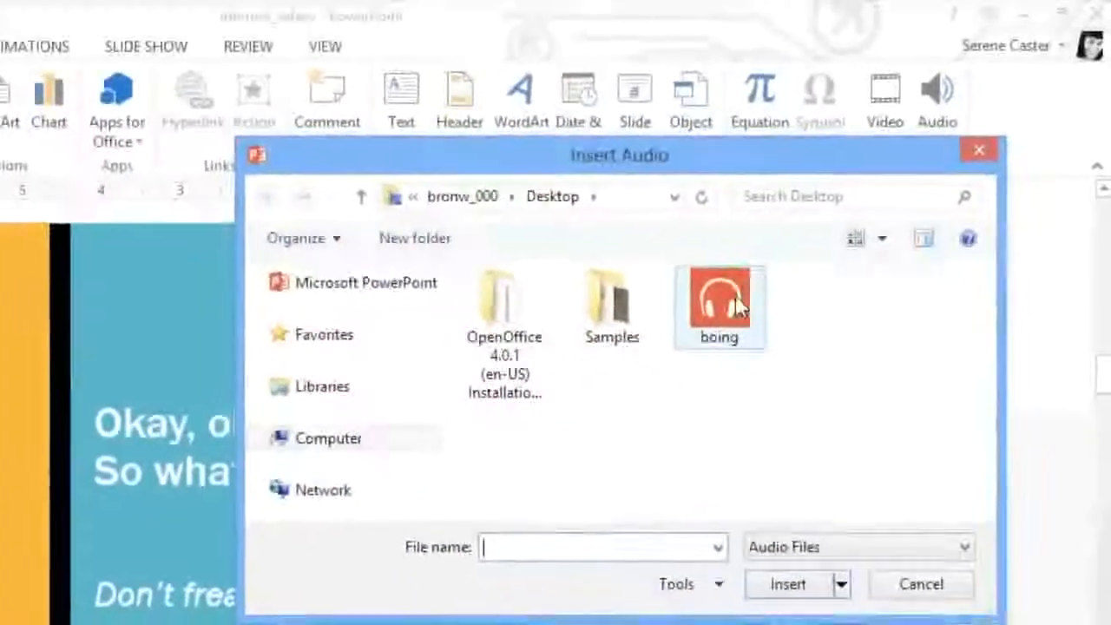
{"action": "left_click", "coordinate": [738, 297]}
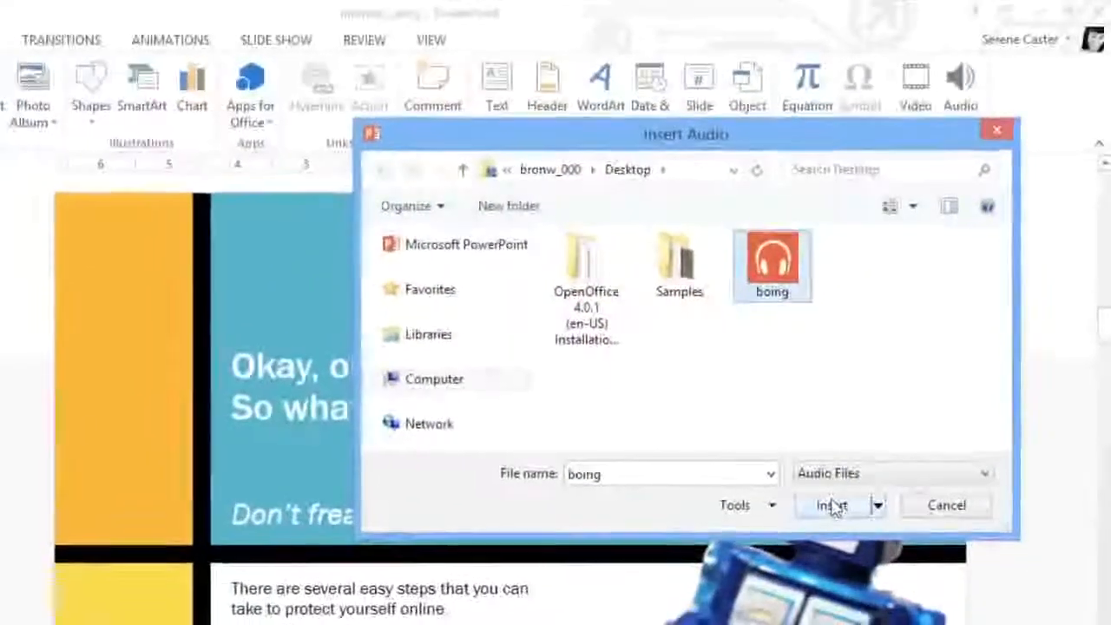
{"action": "left_click", "coordinate": [818, 529]}
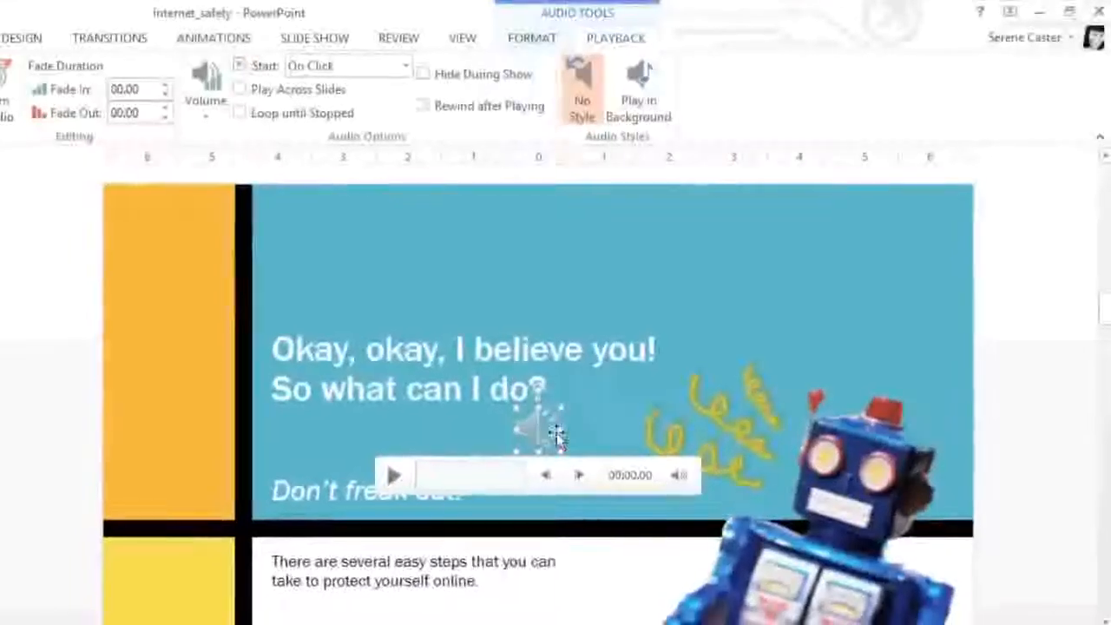
Step: Move the boing audio icon into the white area beside the robot and preview the sound
{"action": "left_click_drag", "start_coordinate": [534, 423], "coordinate": [664, 545]}
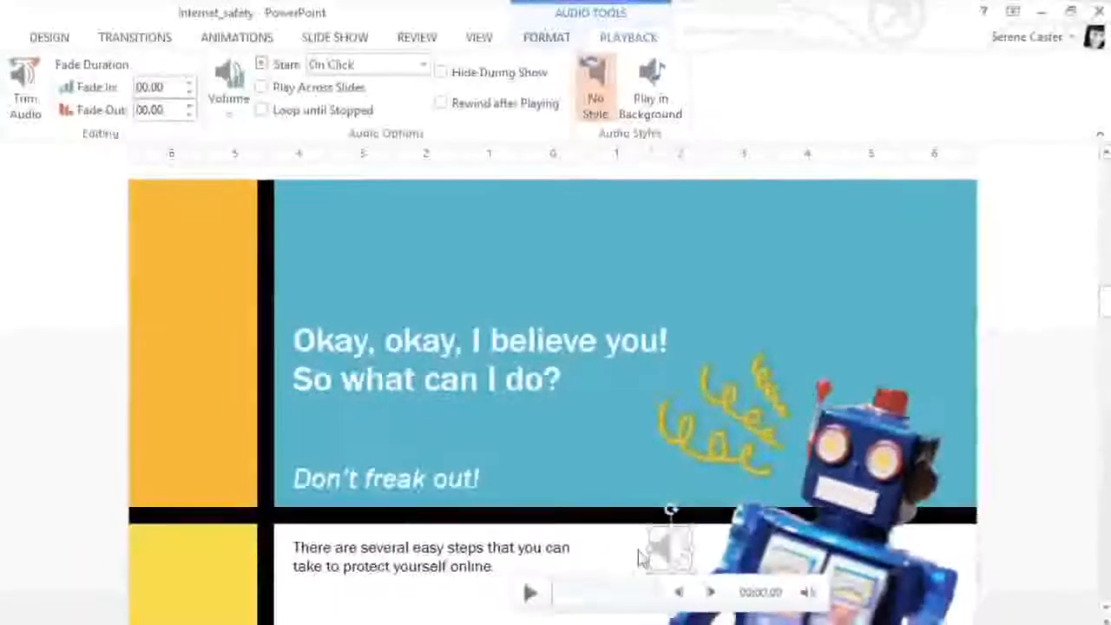
{"action": "left_click", "coordinate": [536, 589]}
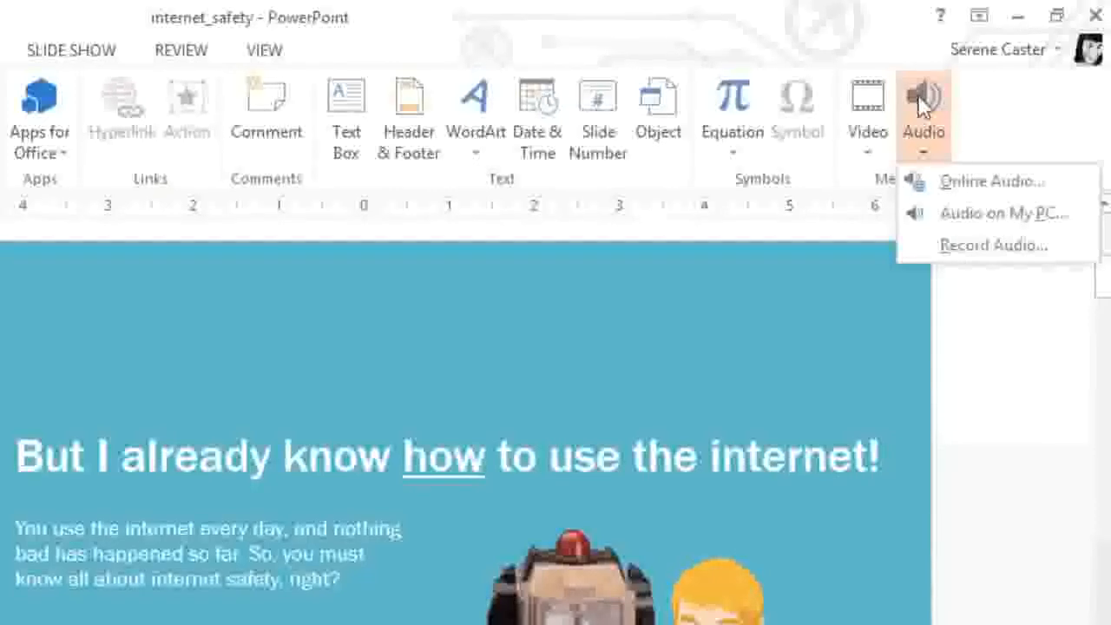
Step: Record a new sound clip about 3 seconds long for the "But I already know how to use the internet!" slide and play it back
{"action": "left_click", "coordinate": [928, 246]}
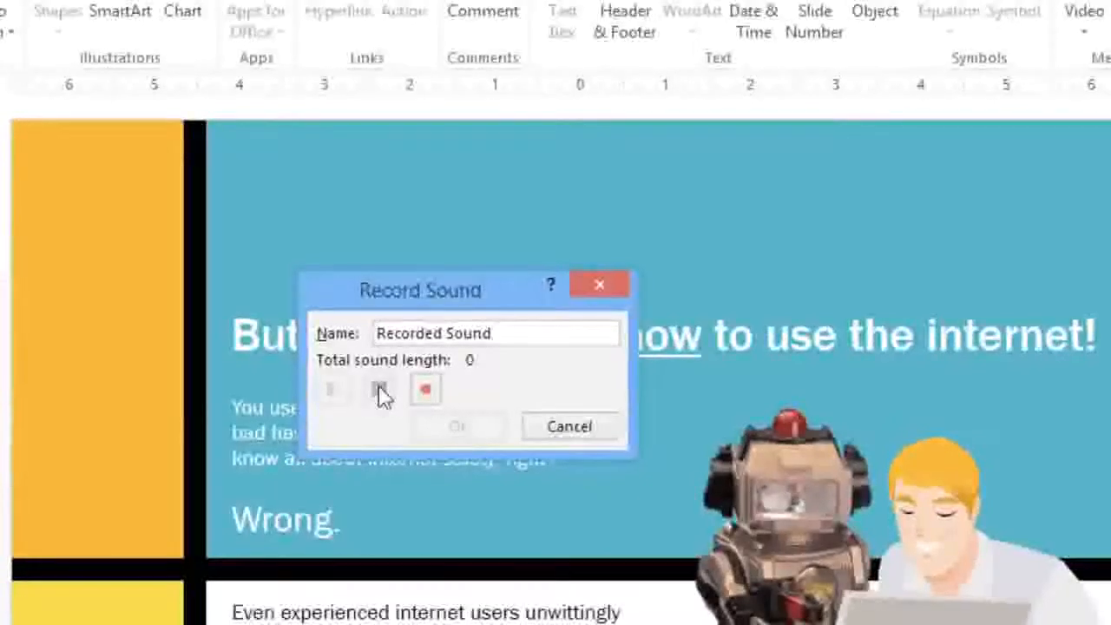
{"action": "left_click", "coordinate": [422, 393]}
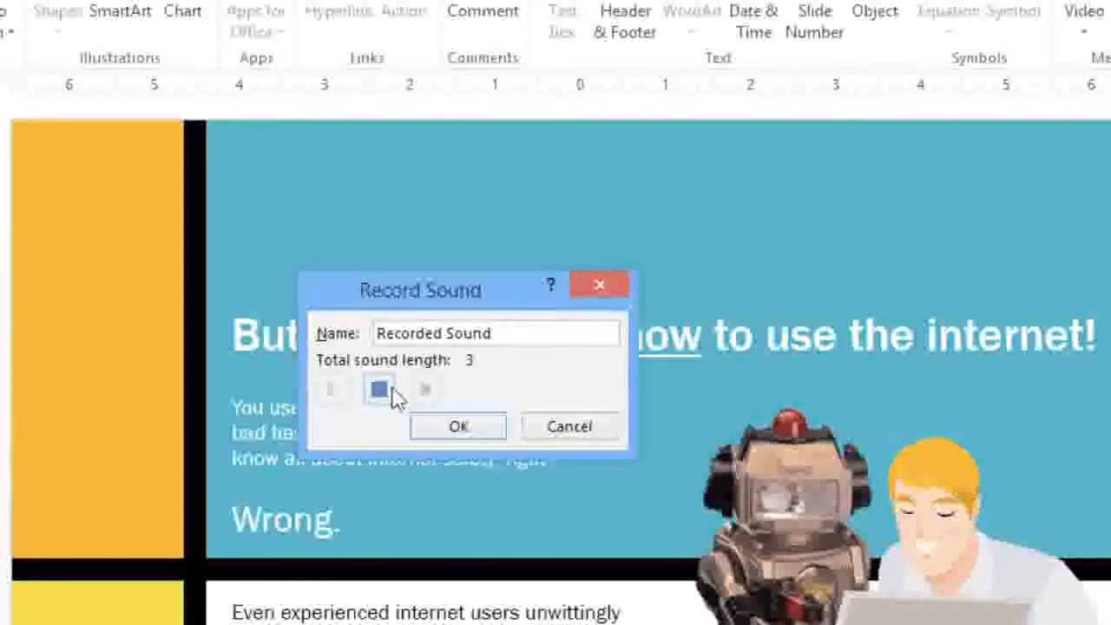
{"action": "left_click", "coordinate": [386, 393]}
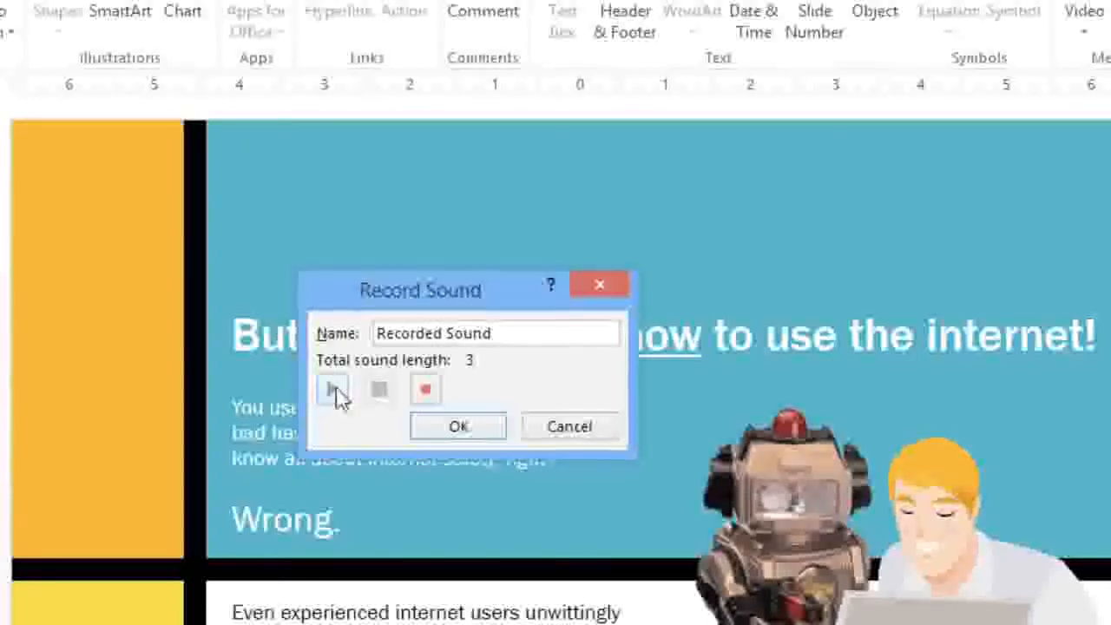
{"action": "left_click", "coordinate": [337, 392]}
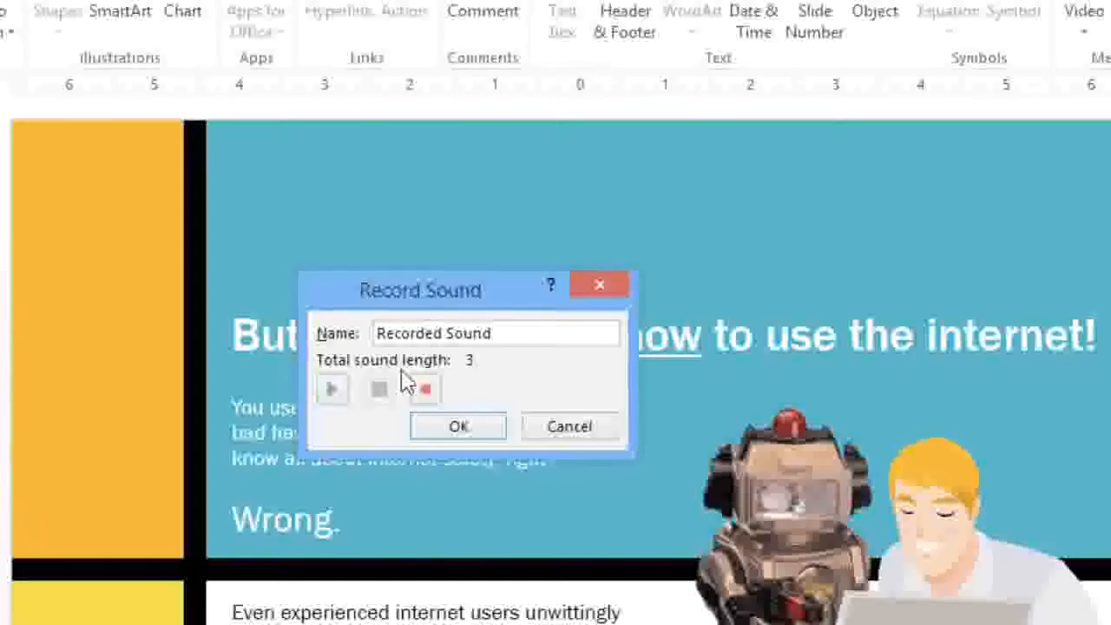
Step: Name the recorded sound "slide 2" and add it to the slide
{"action": "triple_click", "coordinate": [456, 335]}
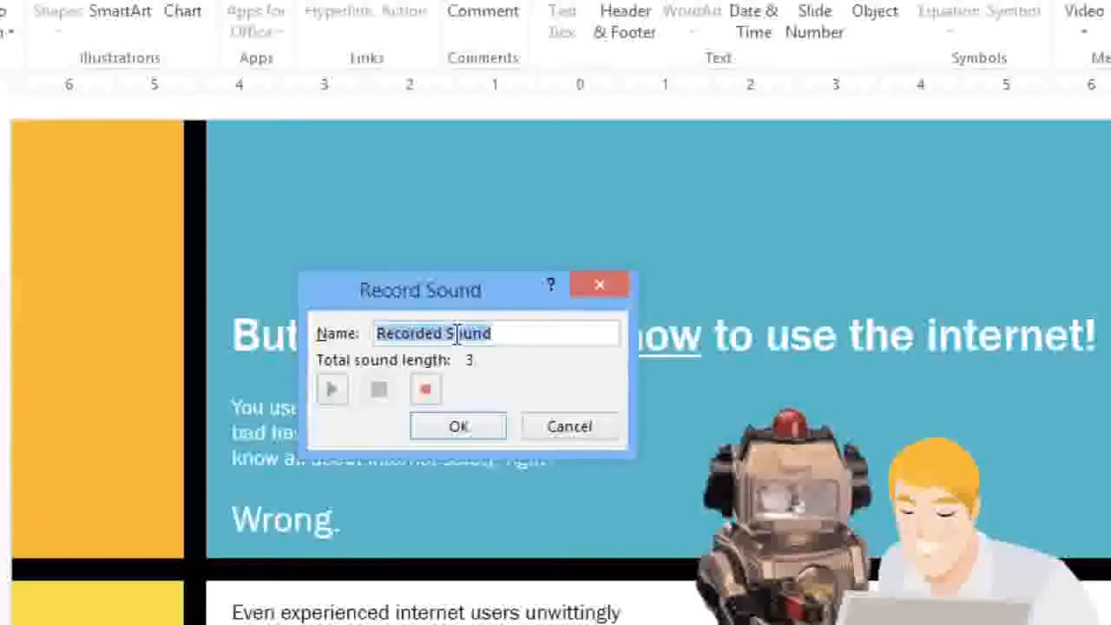
{"action": "type", "text": "slide 2"}
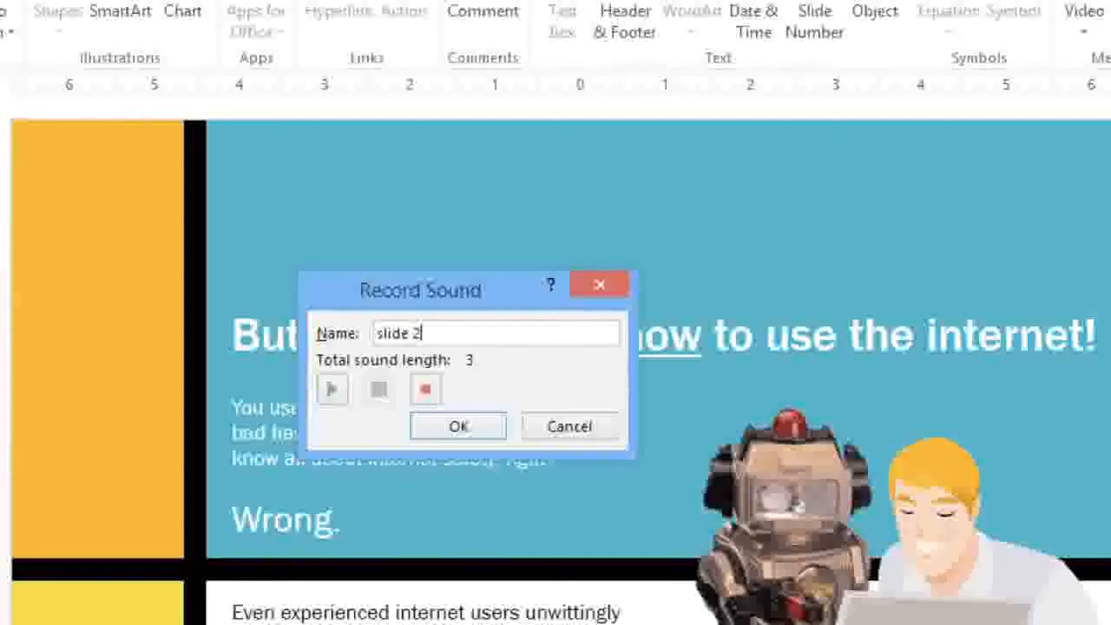
{"action": "left_click", "coordinate": [457, 426]}
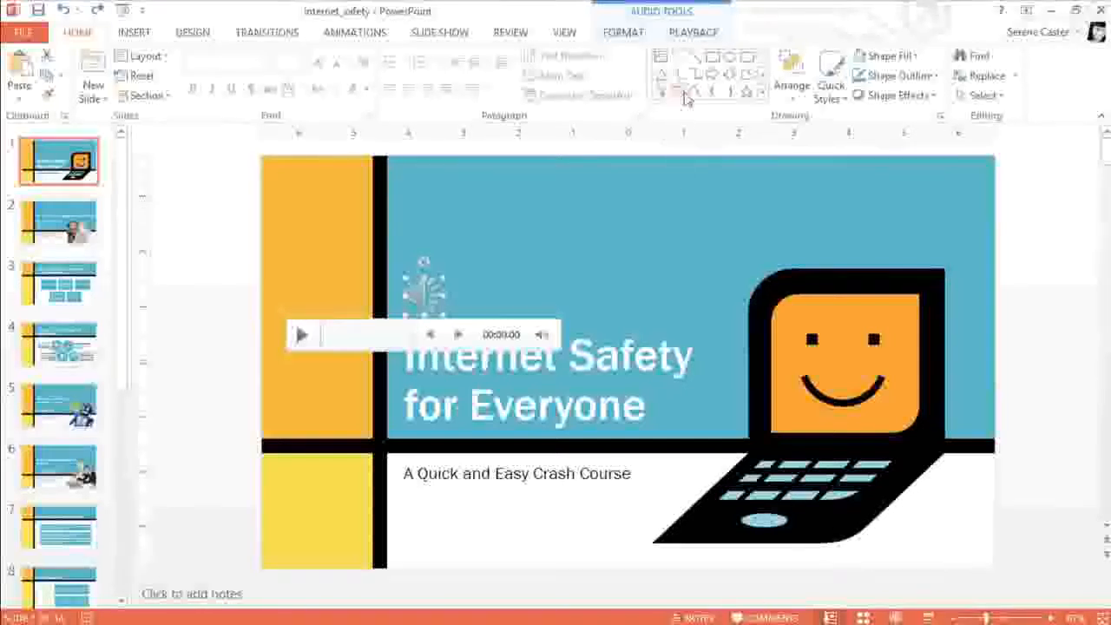
Step: Trim the title slide's audio clip to end at about 00:07.778
{"action": "left_click", "coordinate": [700, 35]}
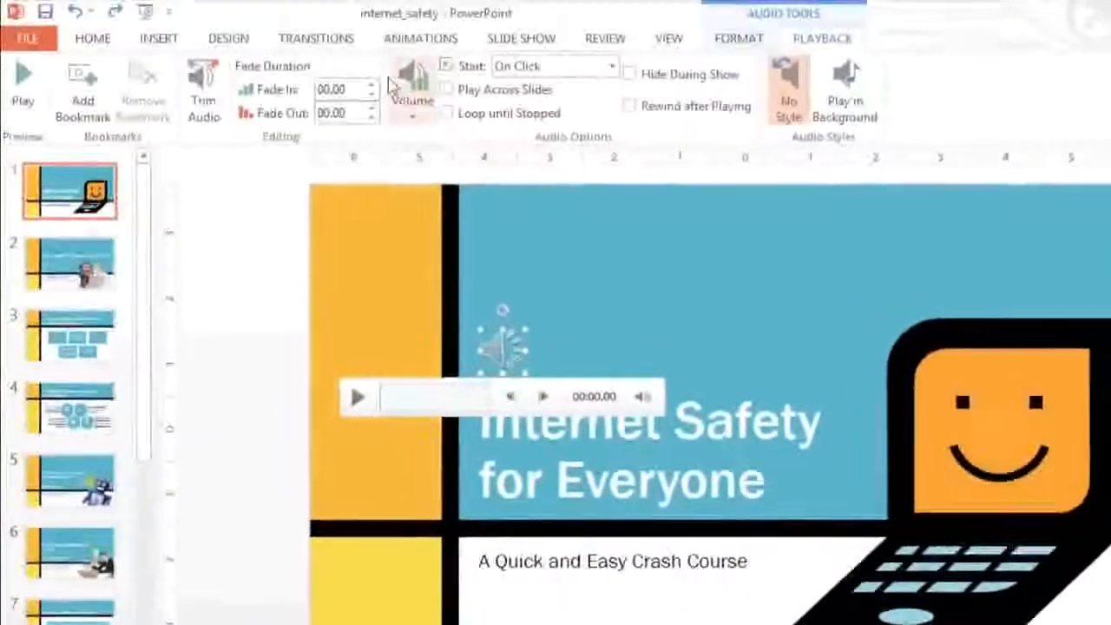
{"action": "left_click", "coordinate": [221, 98]}
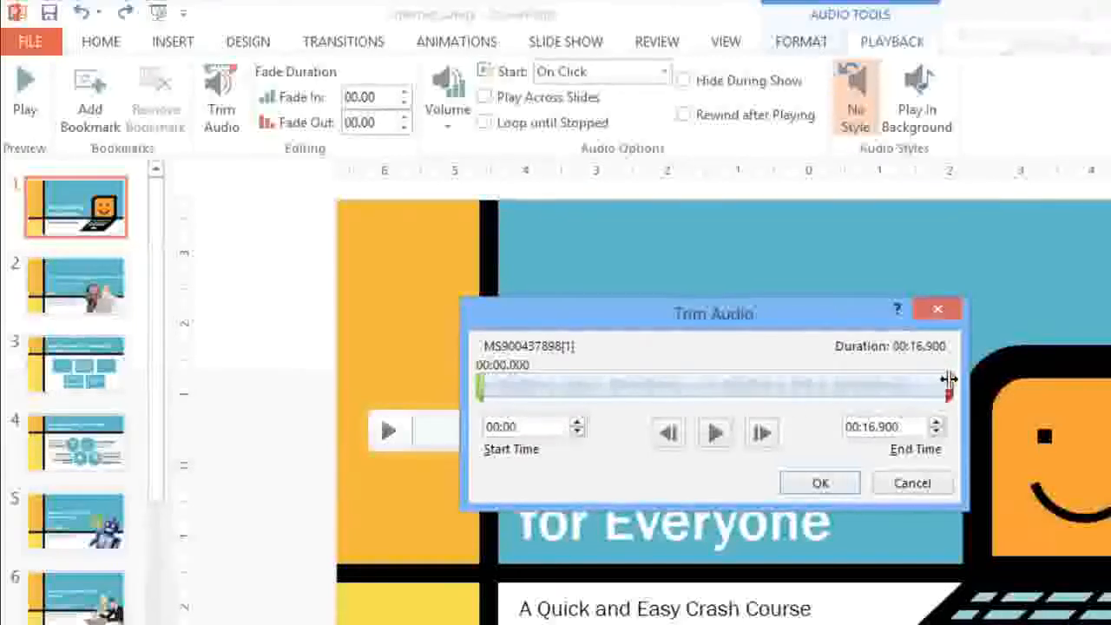
{"action": "left_click_drag", "start_coordinate": [949, 379], "coordinate": [697, 379]}
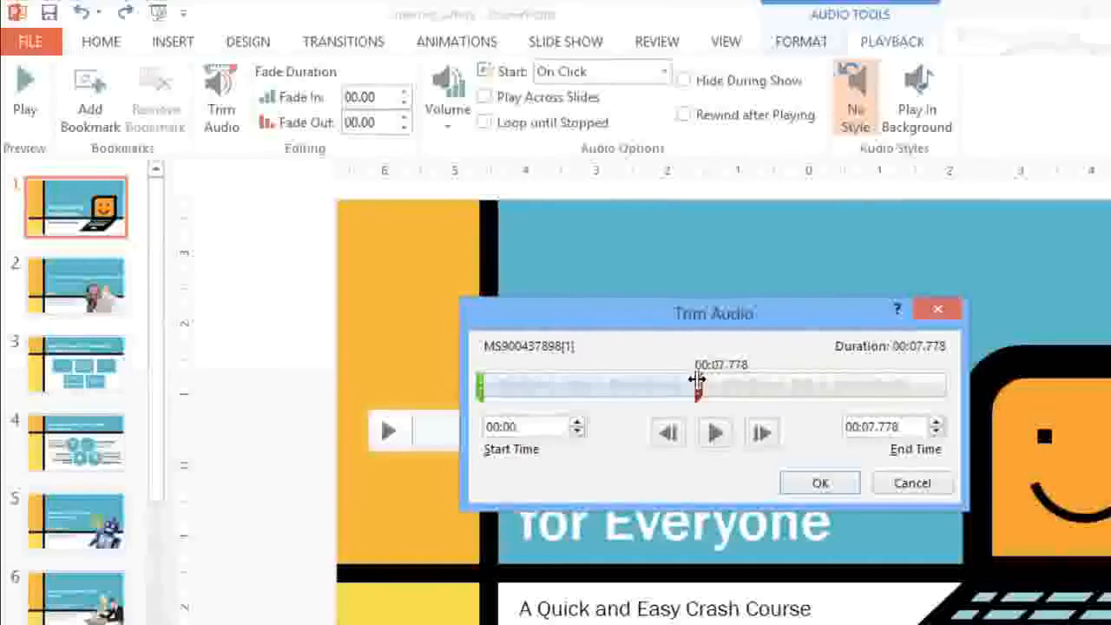
{"action": "left_click", "coordinate": [816, 484]}
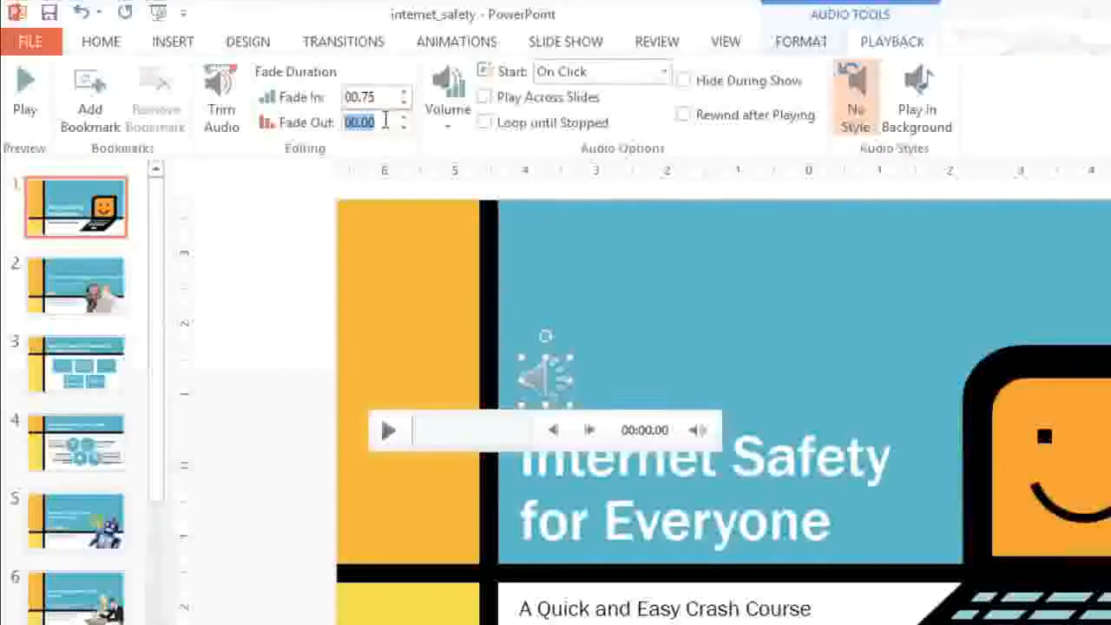
Step: Set the title slide audio's fade-out duration to 2 seconds
{"action": "type", "text": "2"}
{"action": "key", "text": "Return"}
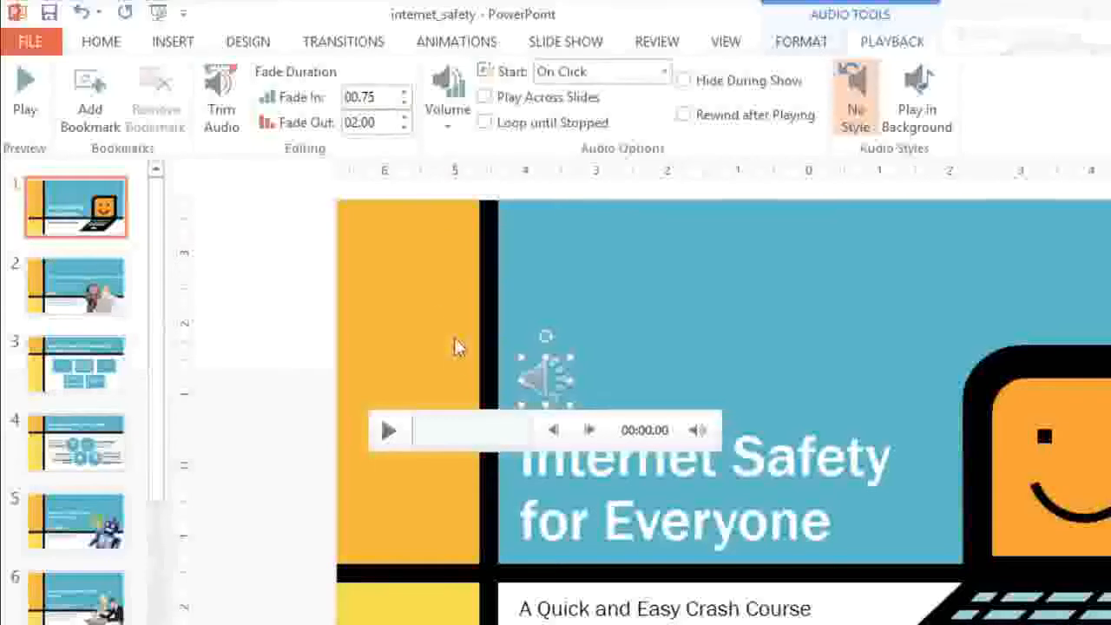
Step: Add a bookmark at about 00:03.67 in the audio clip and set the clip to start automatically
{"action": "left_click", "coordinate": [469, 435]}
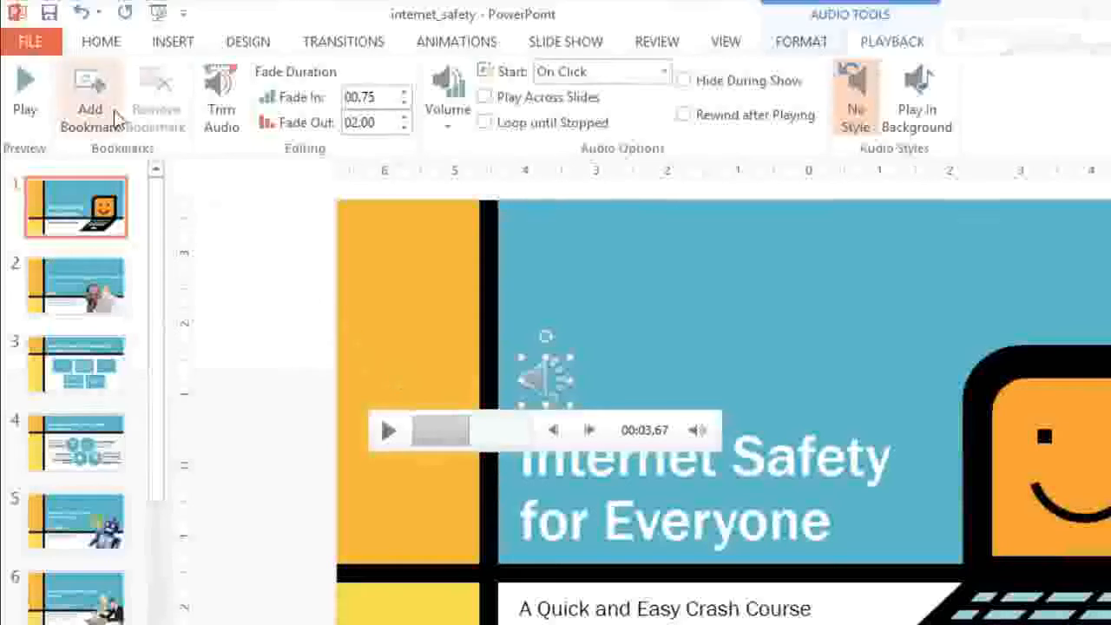
{"action": "left_click", "coordinate": [106, 108]}
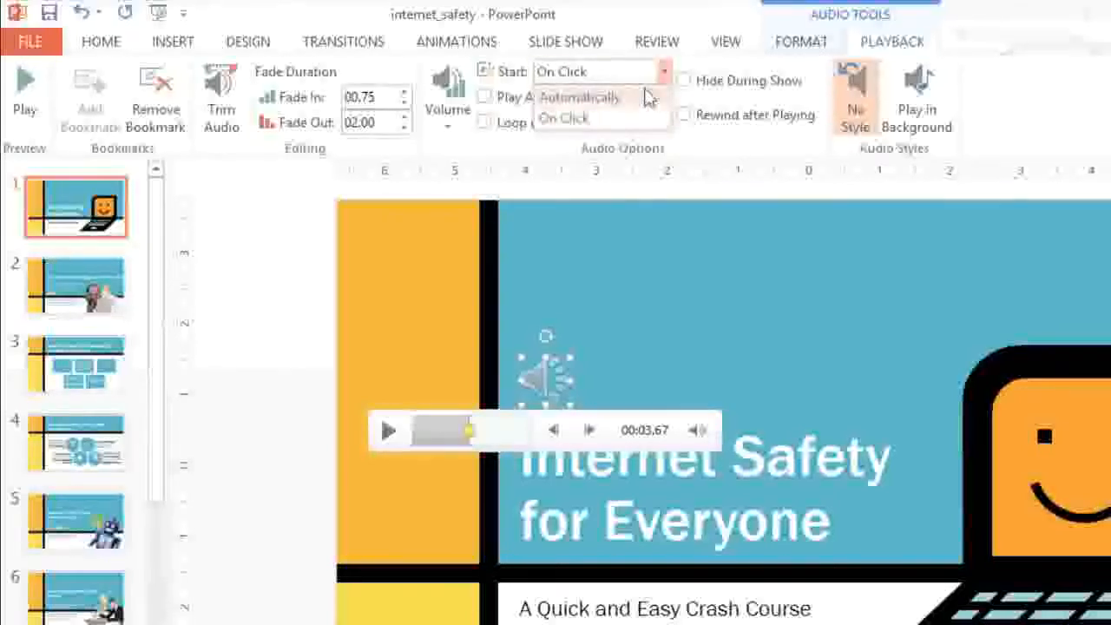
{"action": "left_click", "coordinate": [647, 97]}
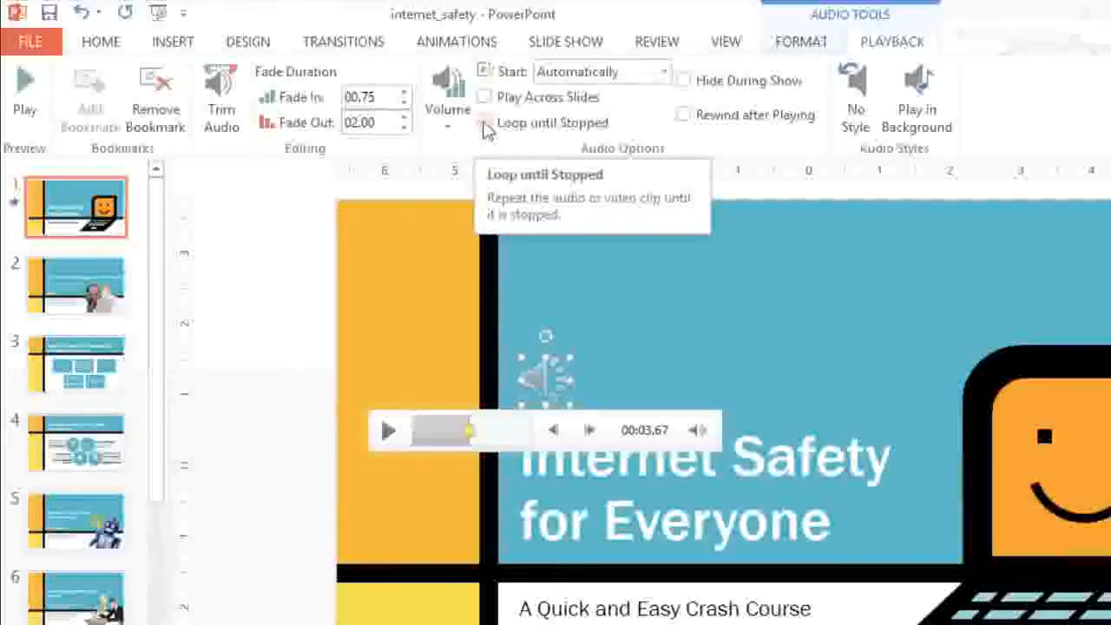
Step: Replace the audio icon's picture with the black circle music note found by searching Office.com Clip Art for "musical symbol"
{"action": "left_click", "coordinate": [801, 43]}
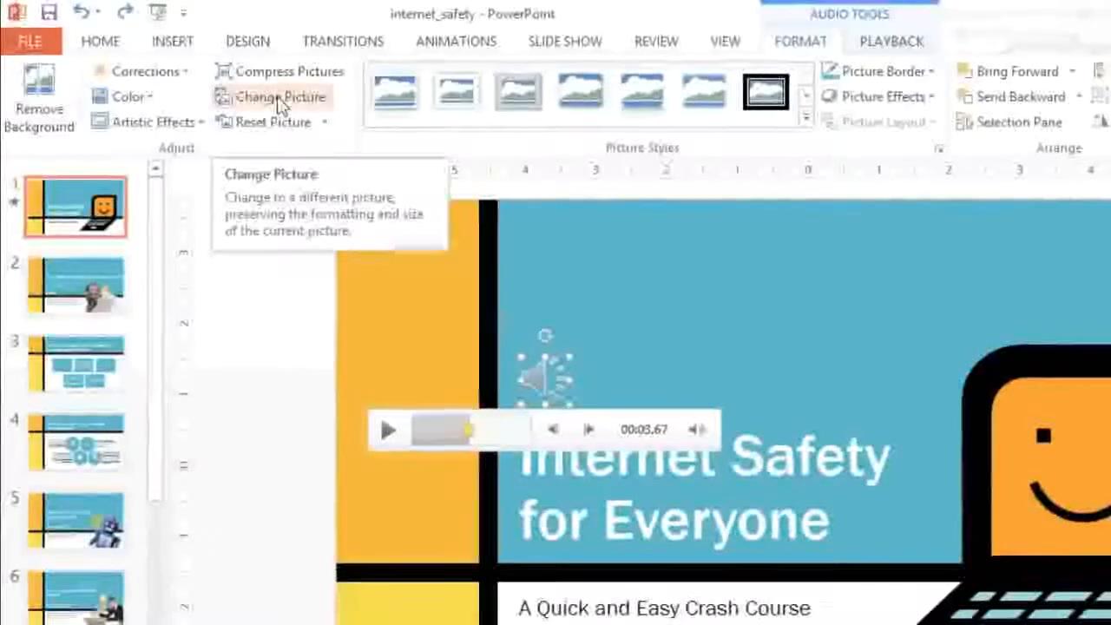
{"action": "left_click", "coordinate": [280, 99]}
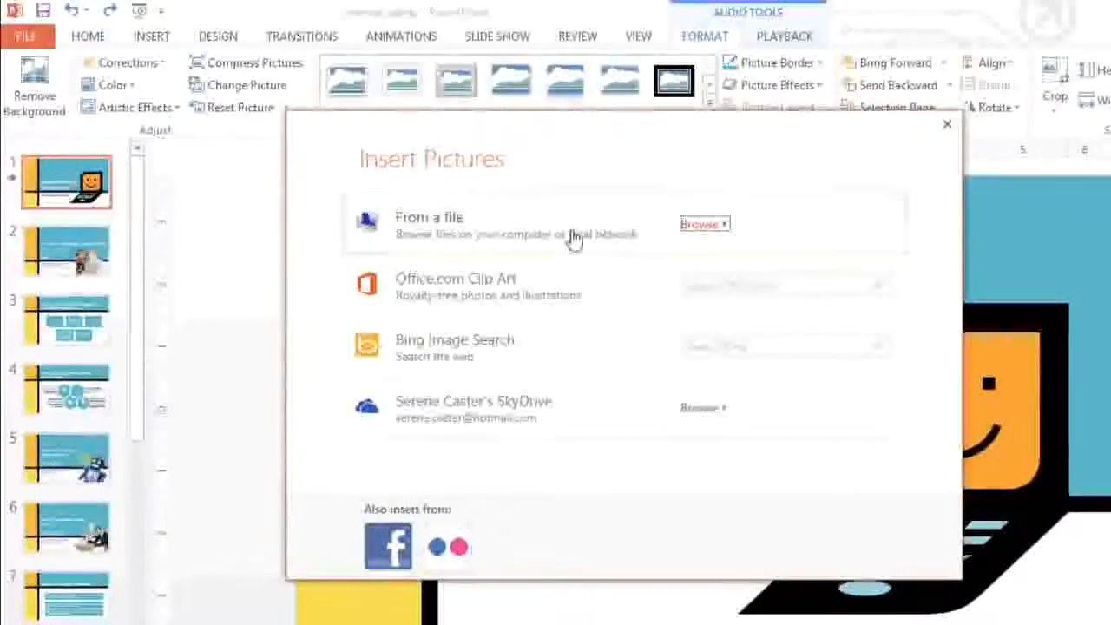
{"action": "left_click", "coordinate": [793, 285]}
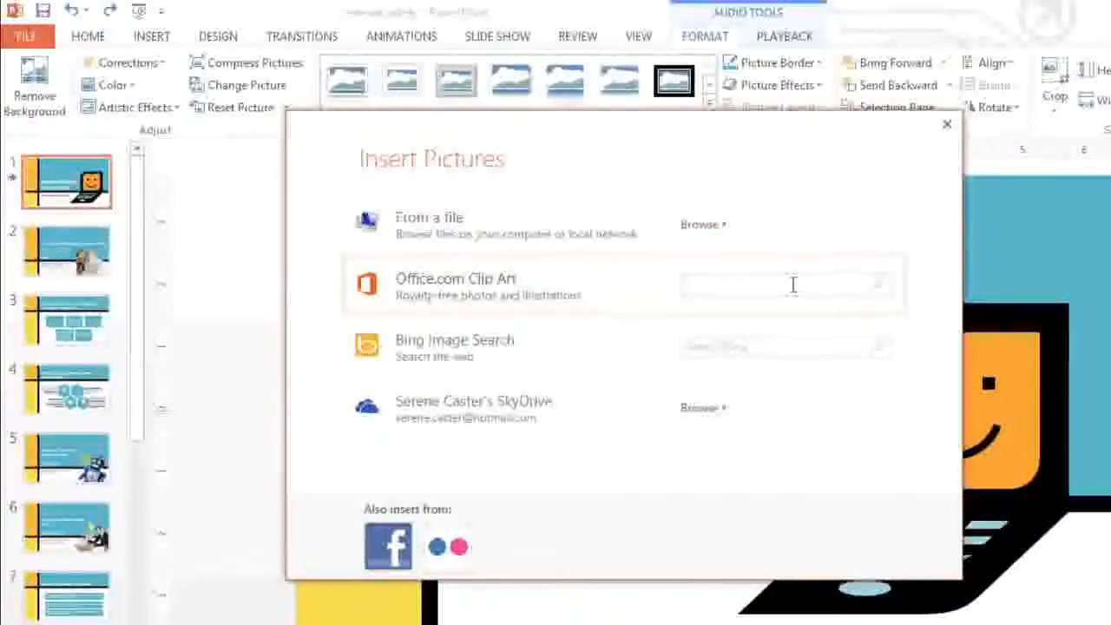
{"action": "type", "text": "musical symbol"}
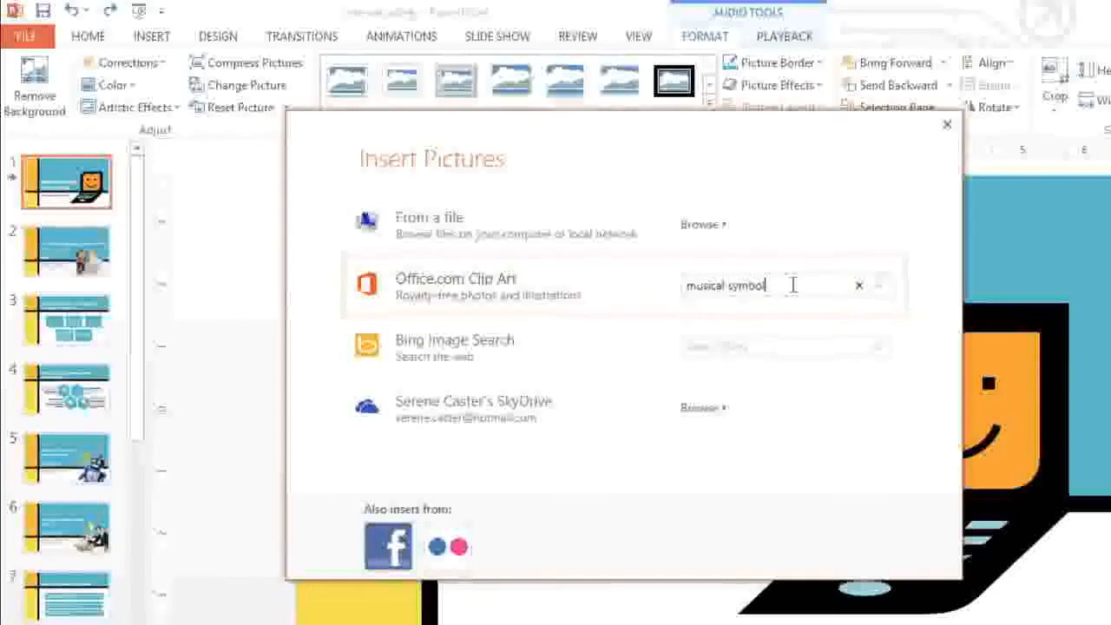
{"action": "key", "text": "Return"}
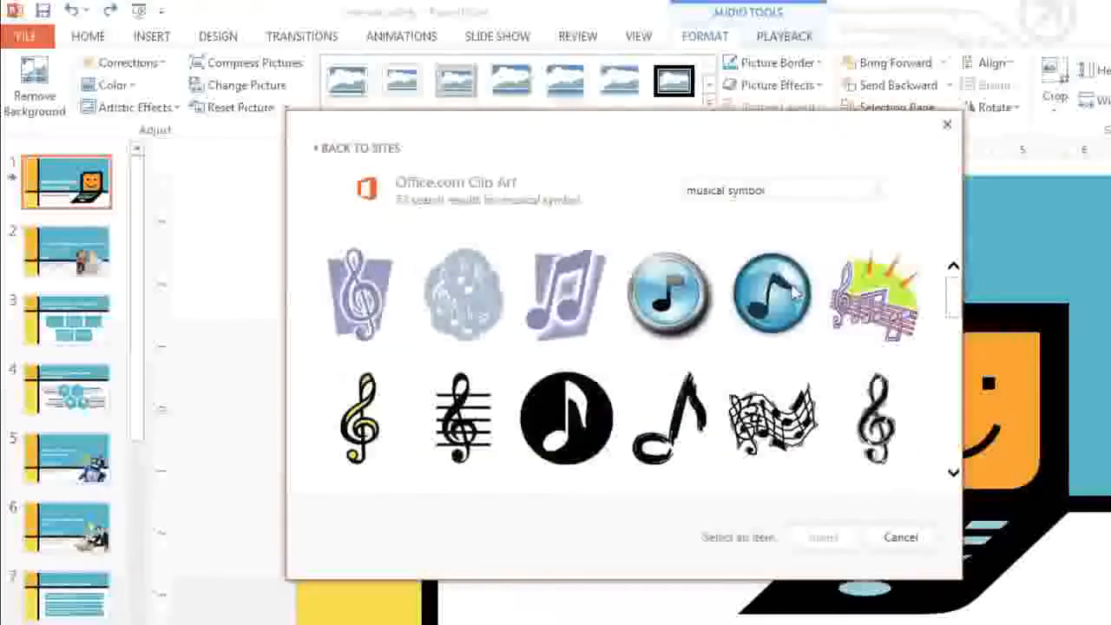
{"action": "left_click", "coordinate": [571, 408]}
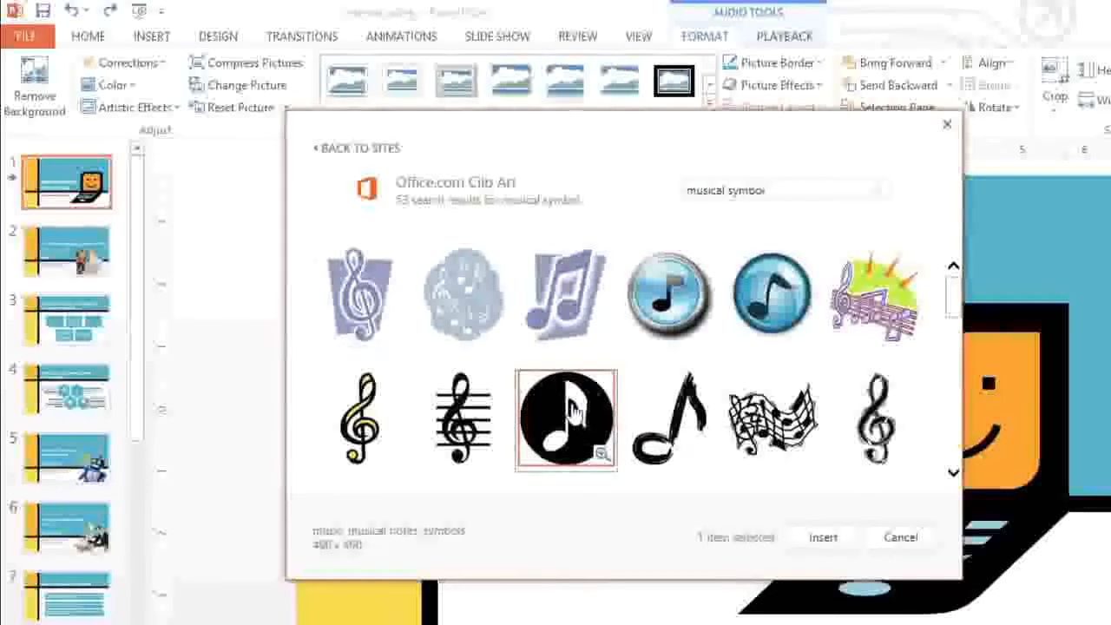
{"action": "left_click", "coordinate": [821, 537]}
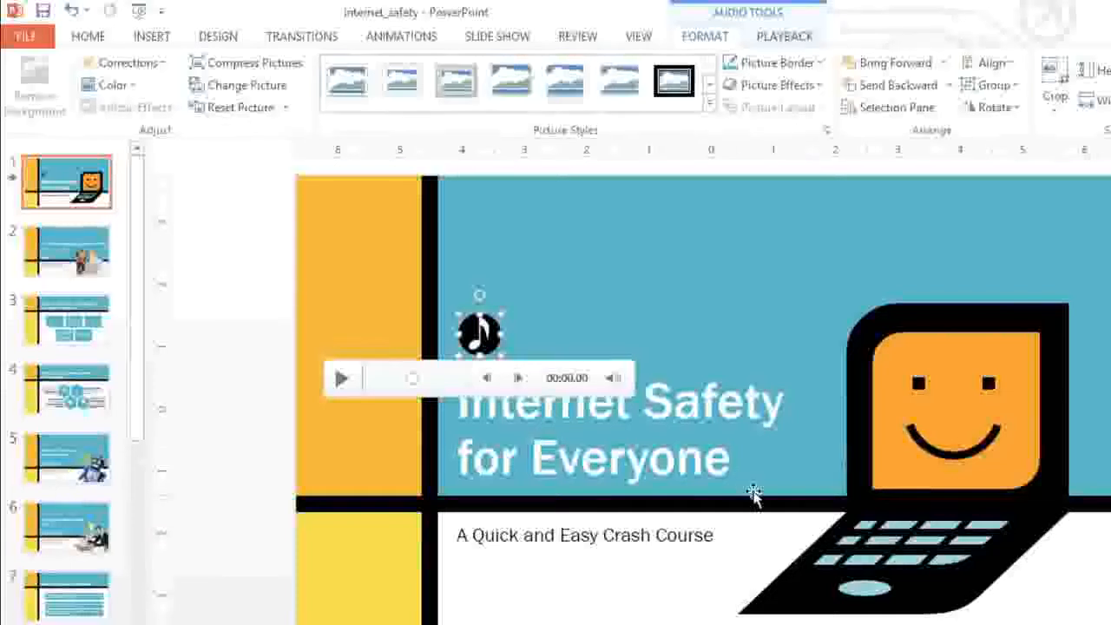
Step: Move the music note icon near the slide's upper edge, slightly enlarged, and recolor it with the solid dark teal variation
{"action": "left_click_drag", "start_coordinate": [479, 334], "coordinate": [520, 257]}
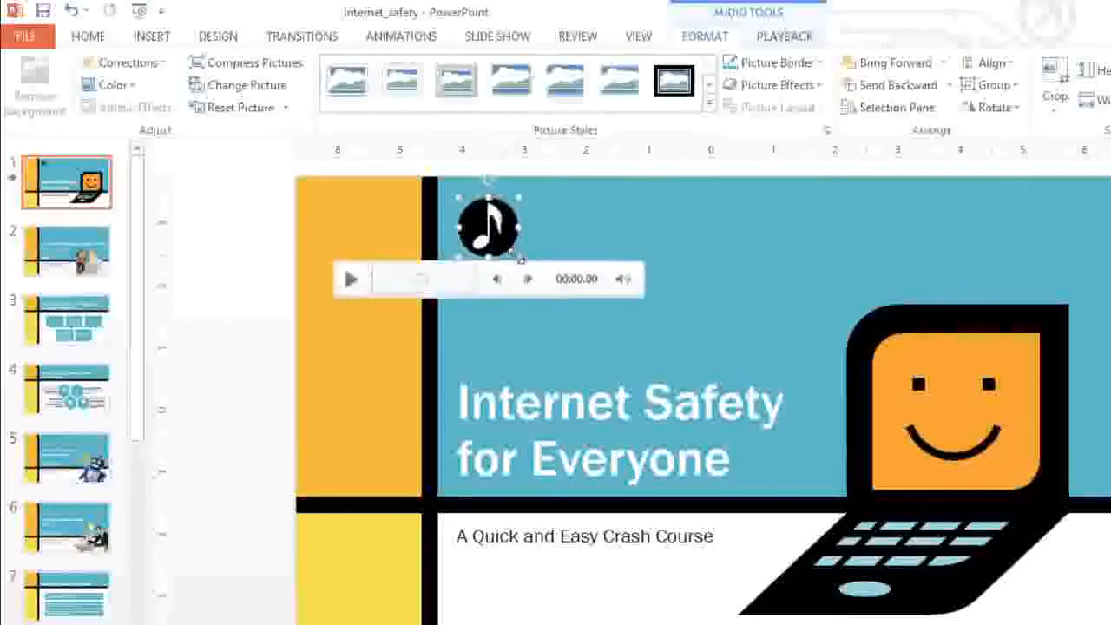
{"action": "left_click", "coordinate": [117, 85]}
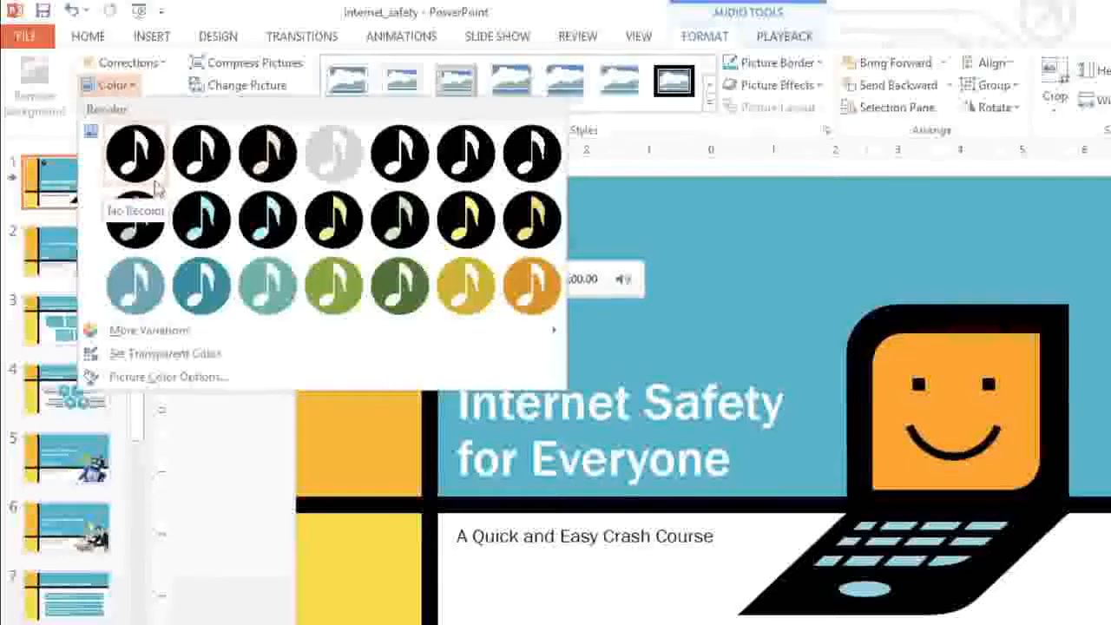
{"action": "left_click", "coordinate": [205, 279]}
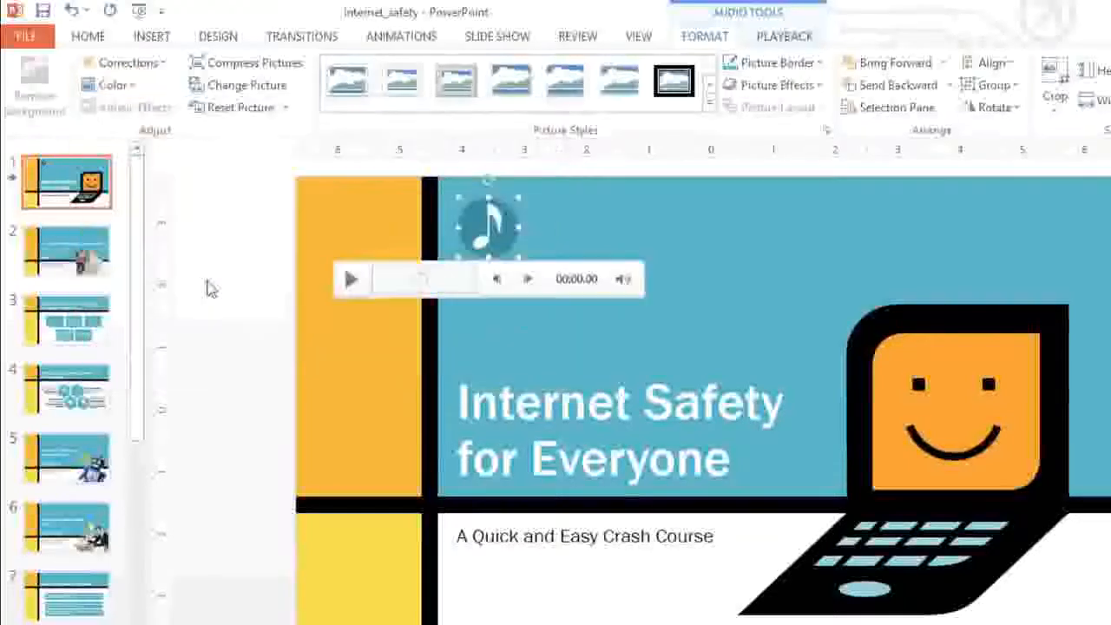
{"action": "left_click", "coordinate": [209, 290]}
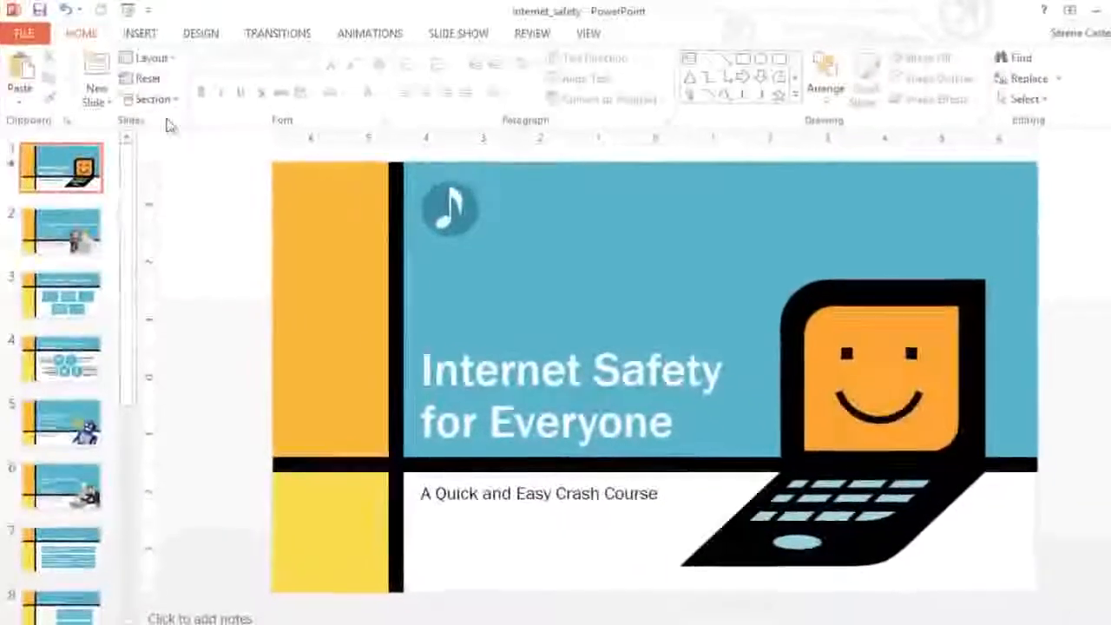
Step: Start the slide show from the first slide to view the audio icon in the presentation
{"action": "left_click", "coordinate": [125, 10]}
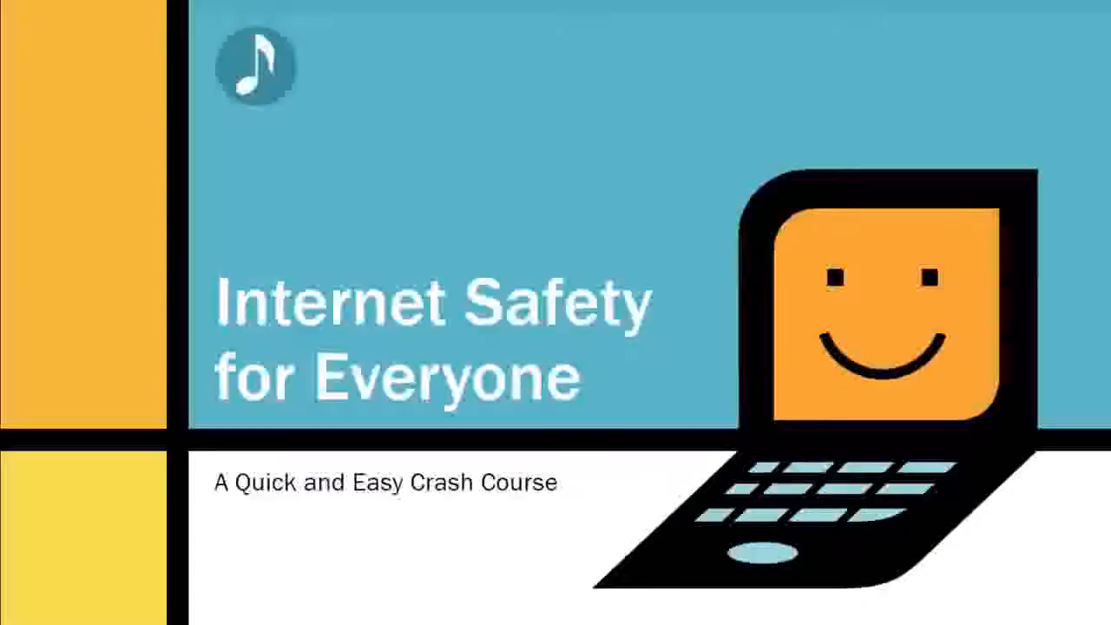